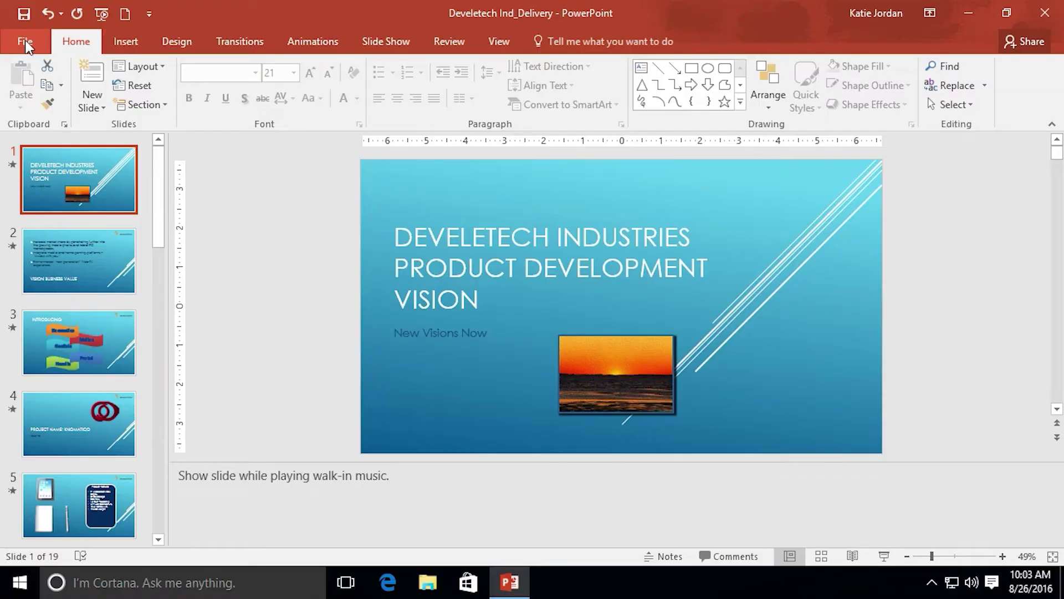
Step: Open the File backstage Info page for the Develetech Ind_Delivery presentation
click(26, 43)
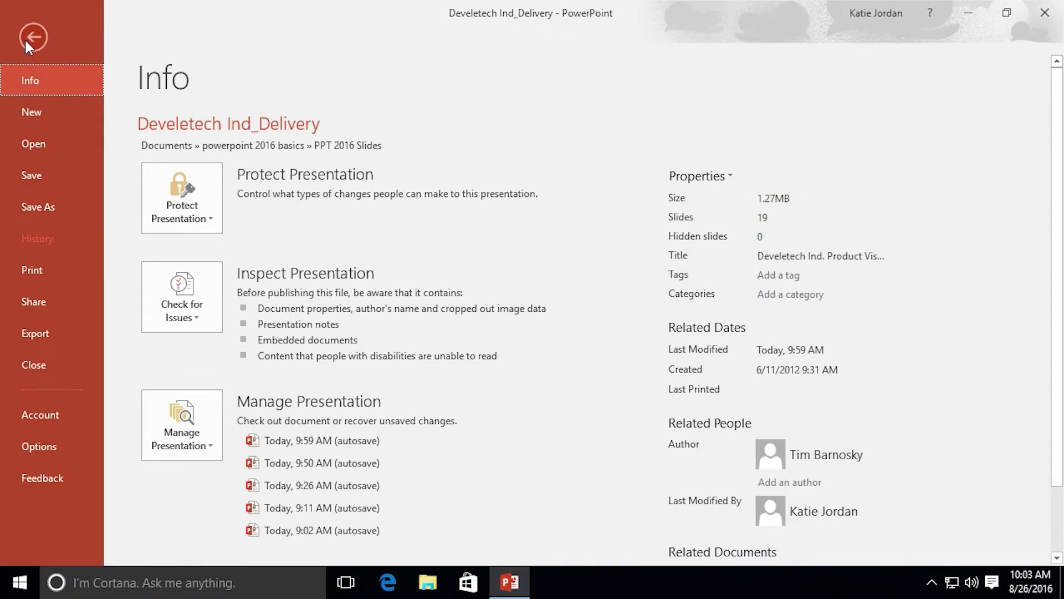
Step: Show the Print page and page the preview forward to slide 4 of 19
click(29, 271)
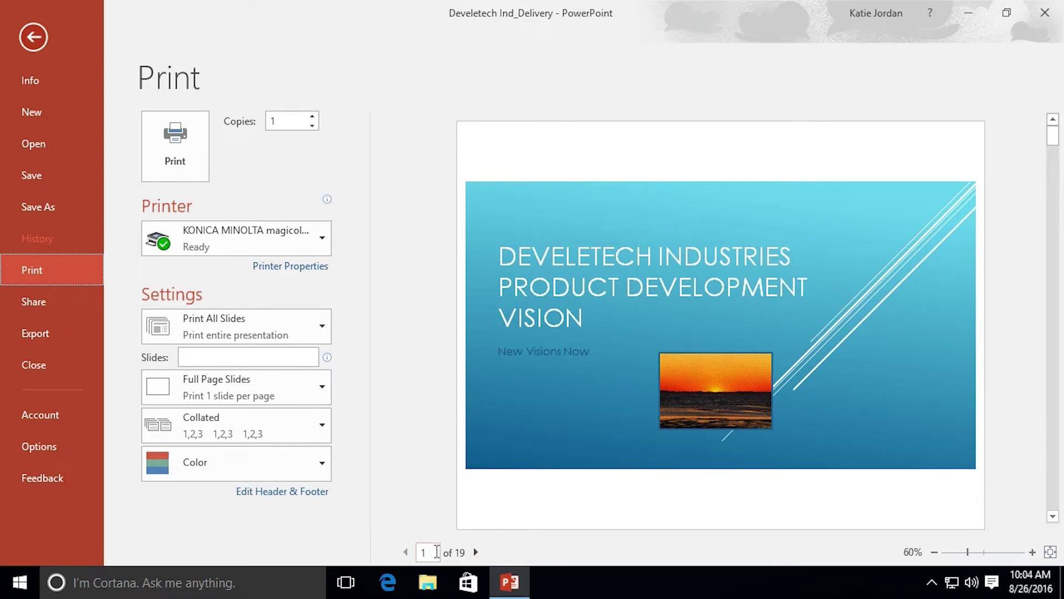
click(476, 552)
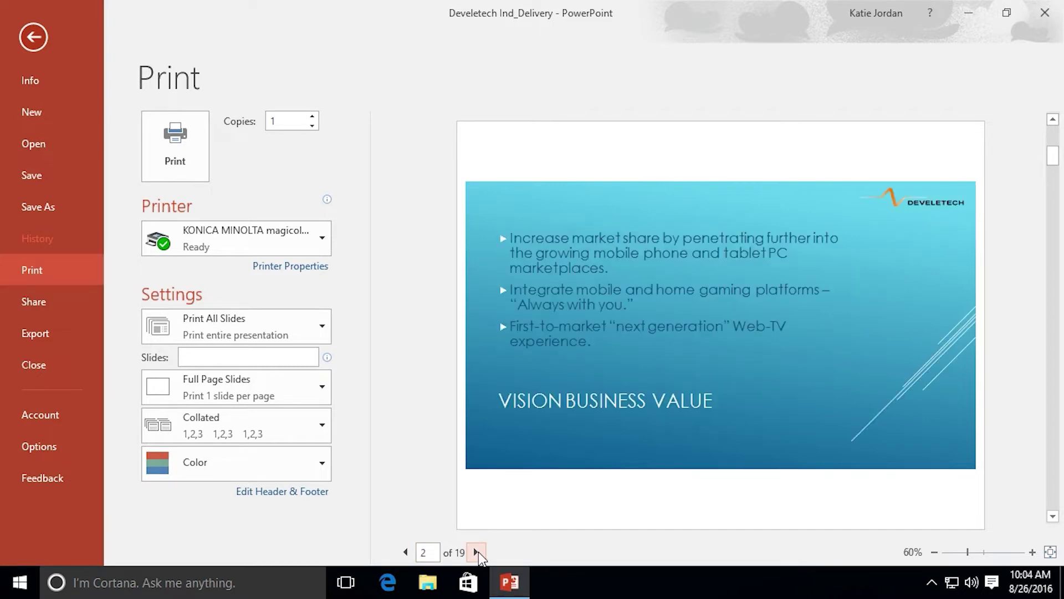
click(477, 552)
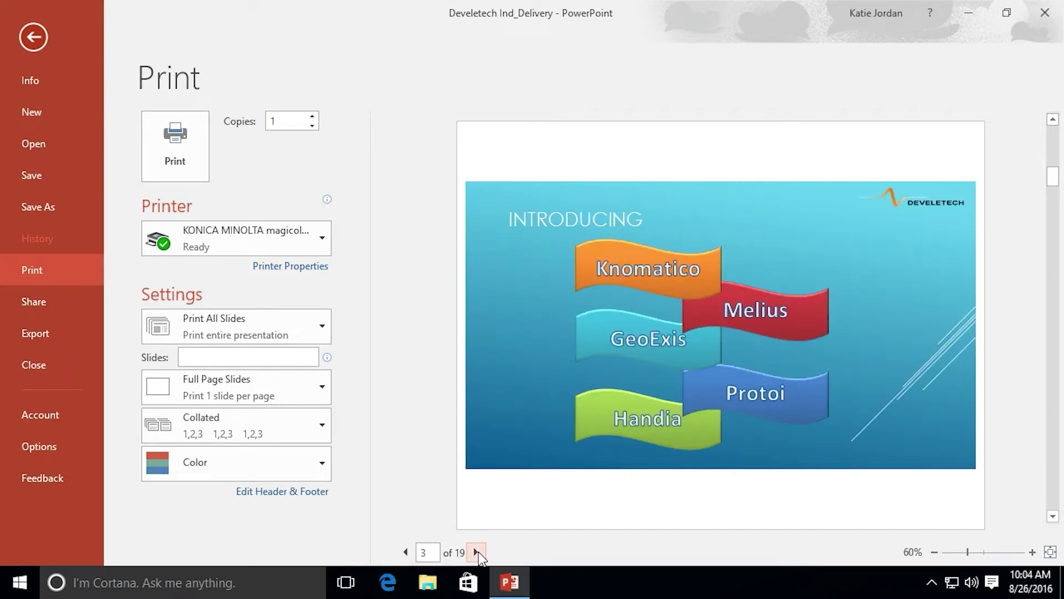
click(477, 551)
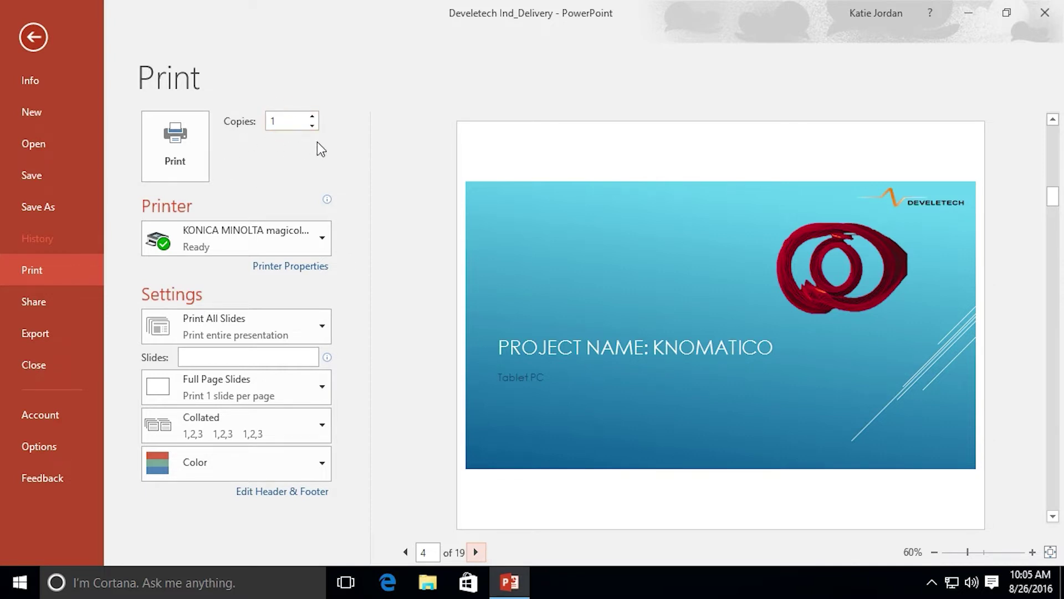
click(322, 239)
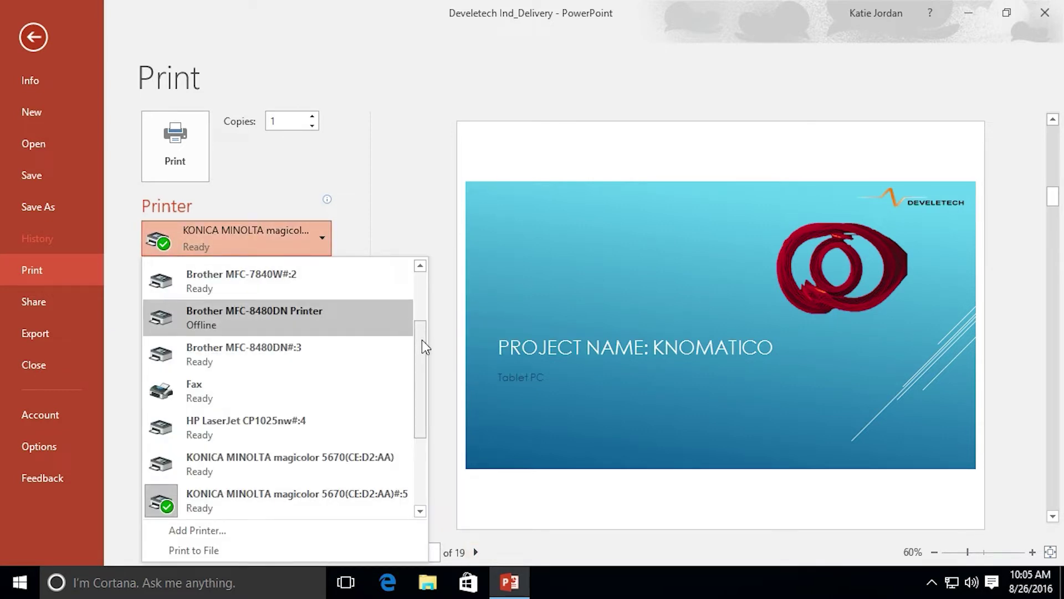
drag(421, 341, 420, 415)
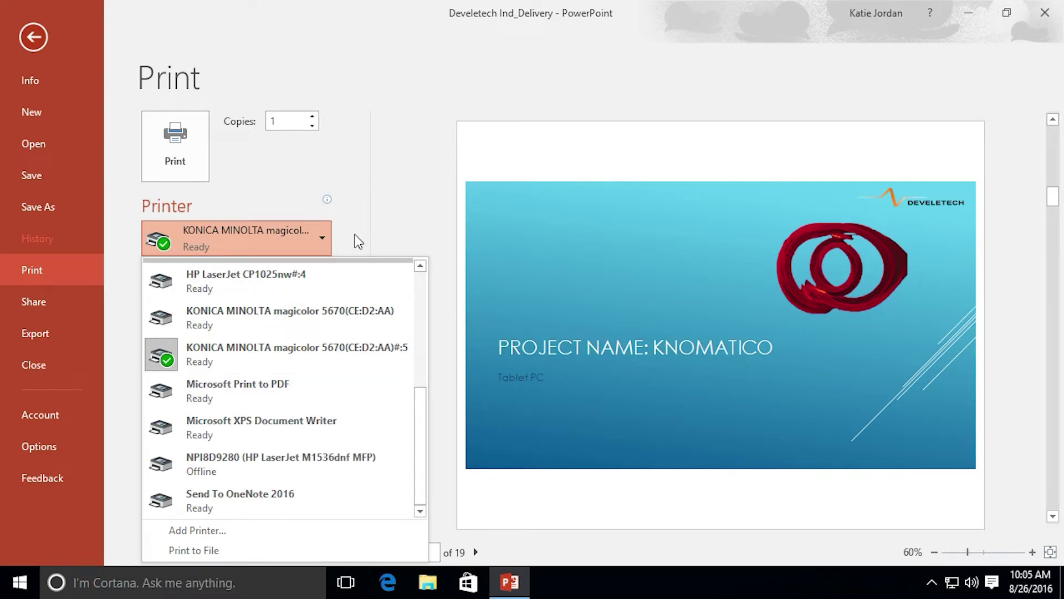
click(358, 240)
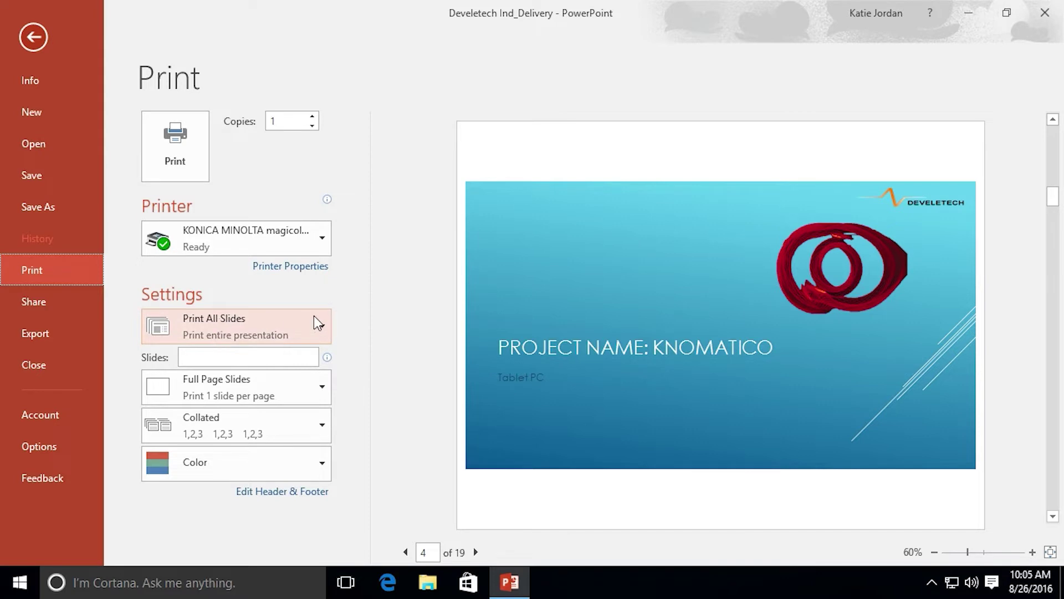
Step: Set the print range to a Custom Range of slides 10-14
click(289, 357)
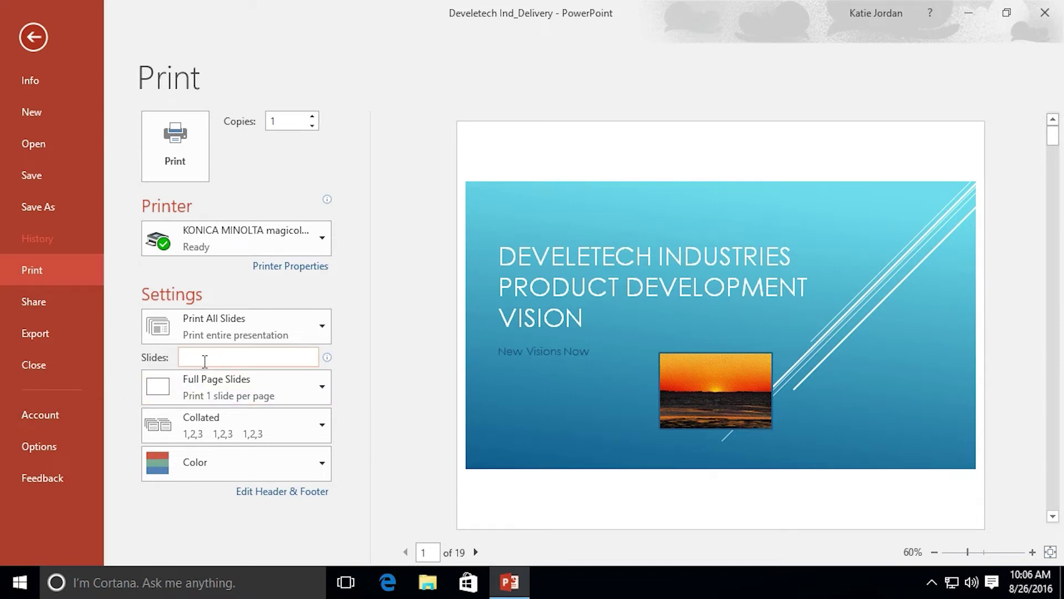
text(10-14)
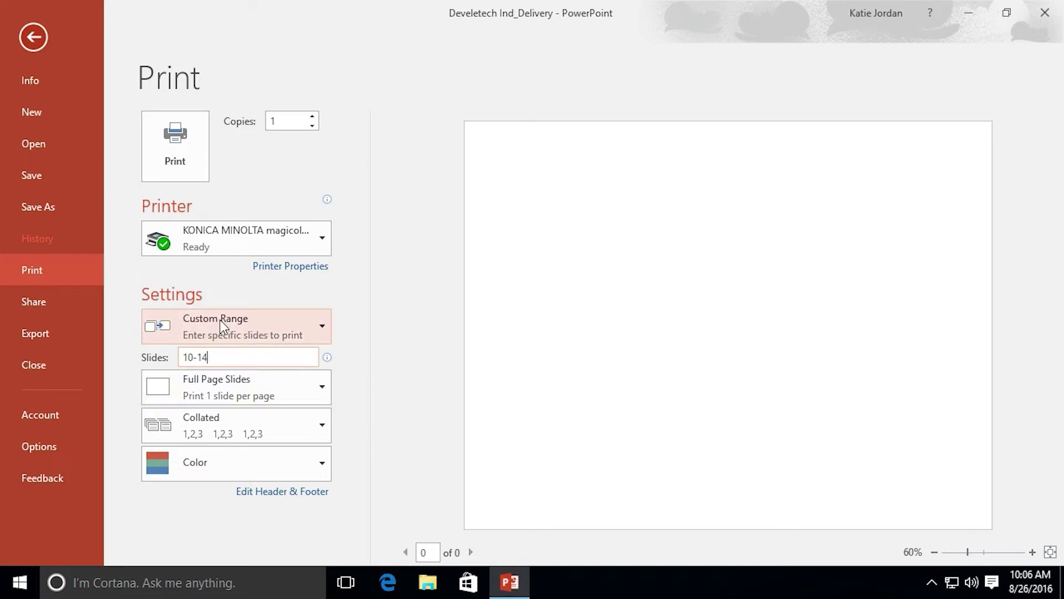
click(320, 329)
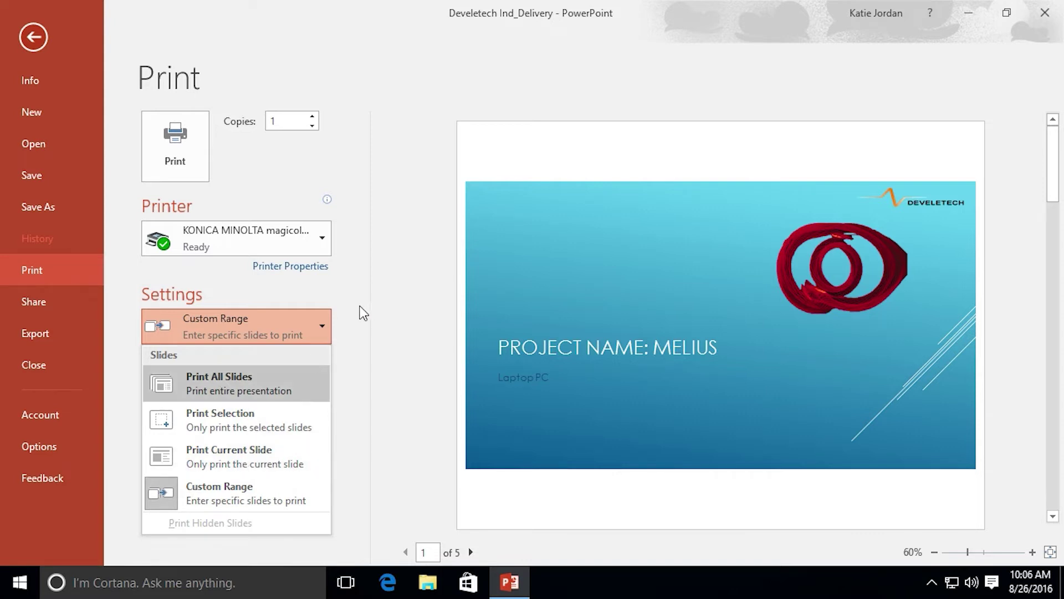
click(350, 318)
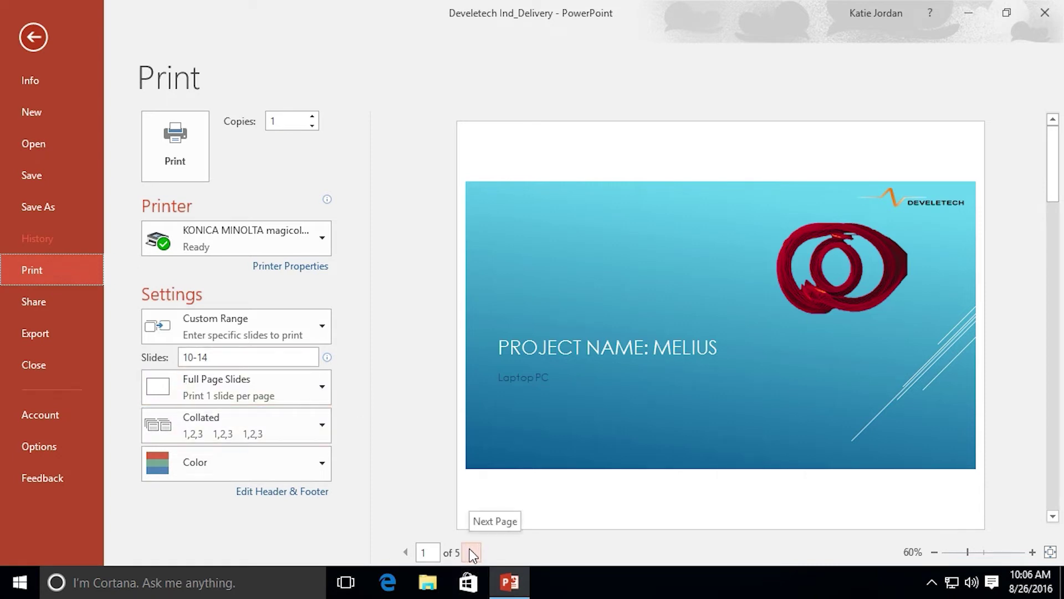
Step: Page the five-page preview forward to the fourth page of the range
click(470, 551)
click(472, 552)
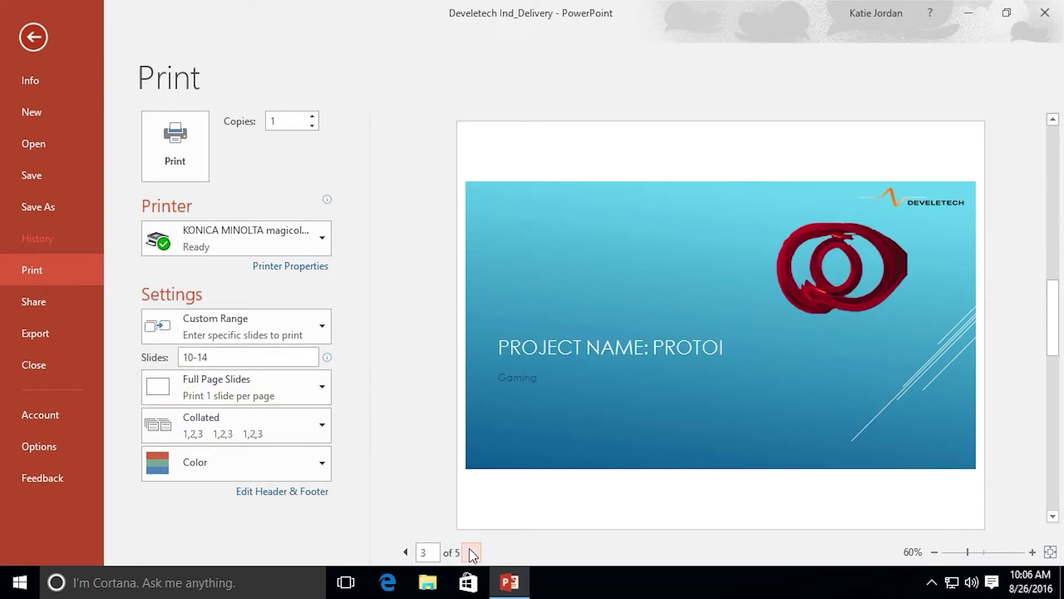
click(472, 552)
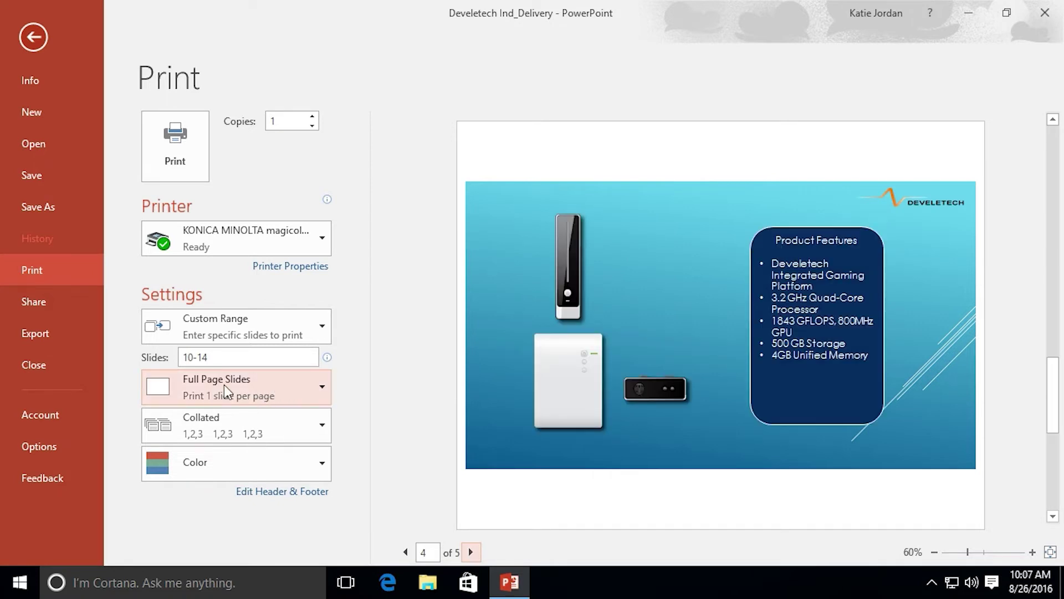
Step: Preview slides 10–14 as Notes Pages, page through them, then switch the layout to Outline
click(321, 390)
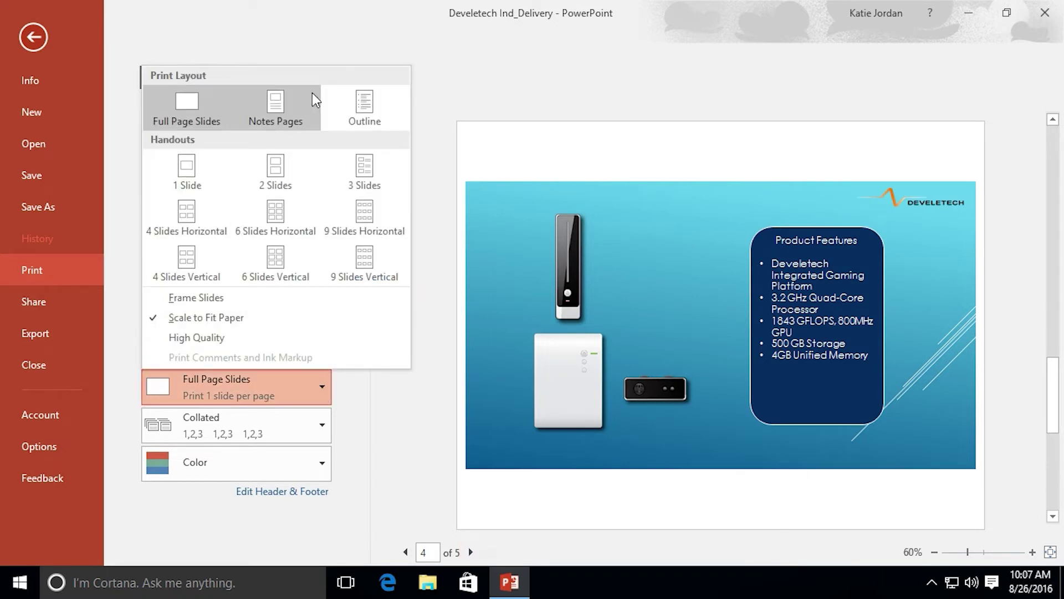
click(274, 109)
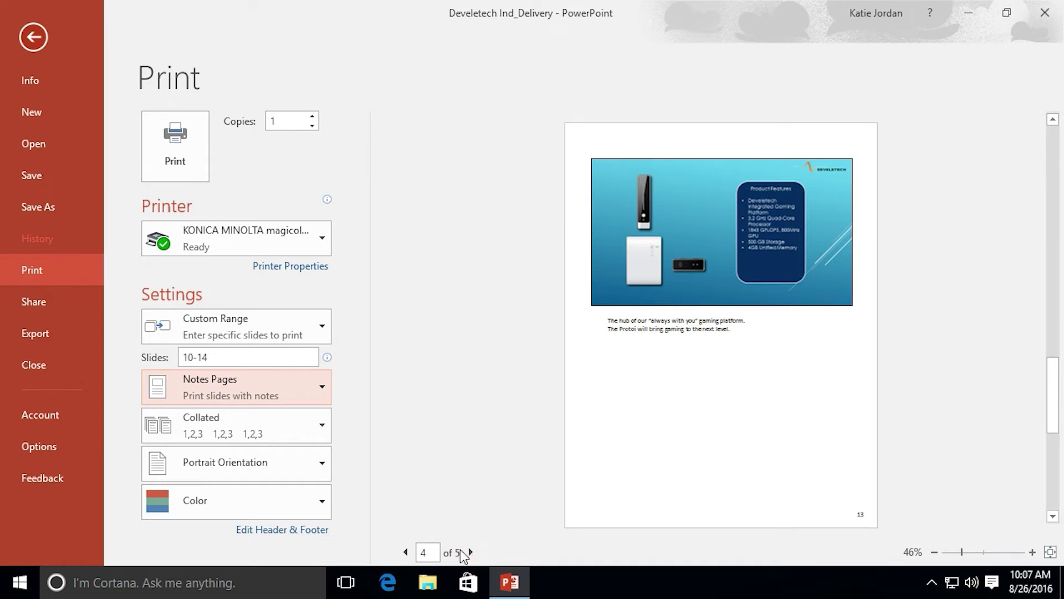
click(470, 552)
click(407, 553)
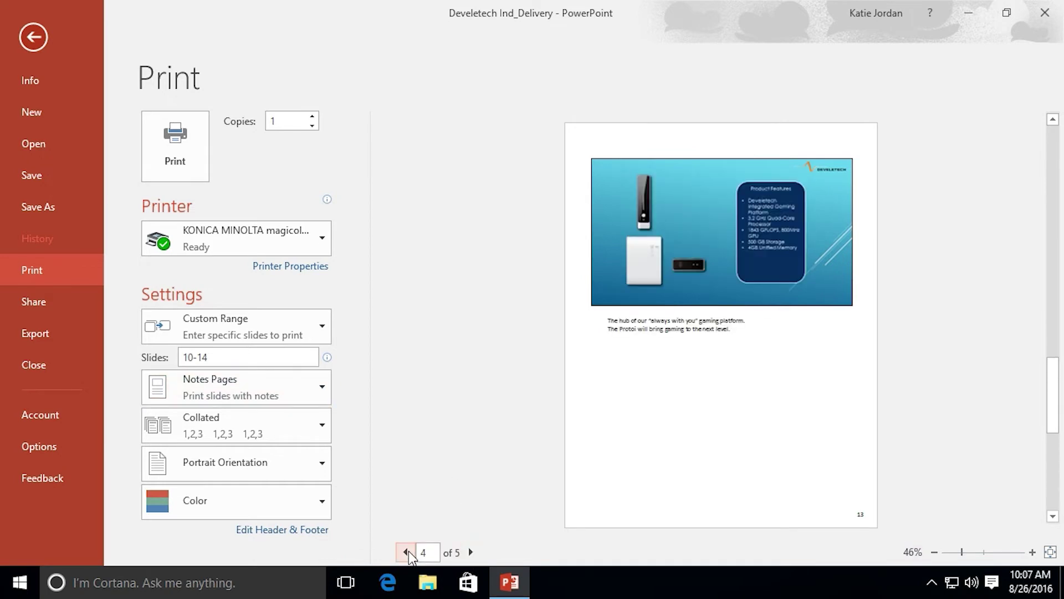
click(407, 552)
click(407, 552)
click(470, 552)
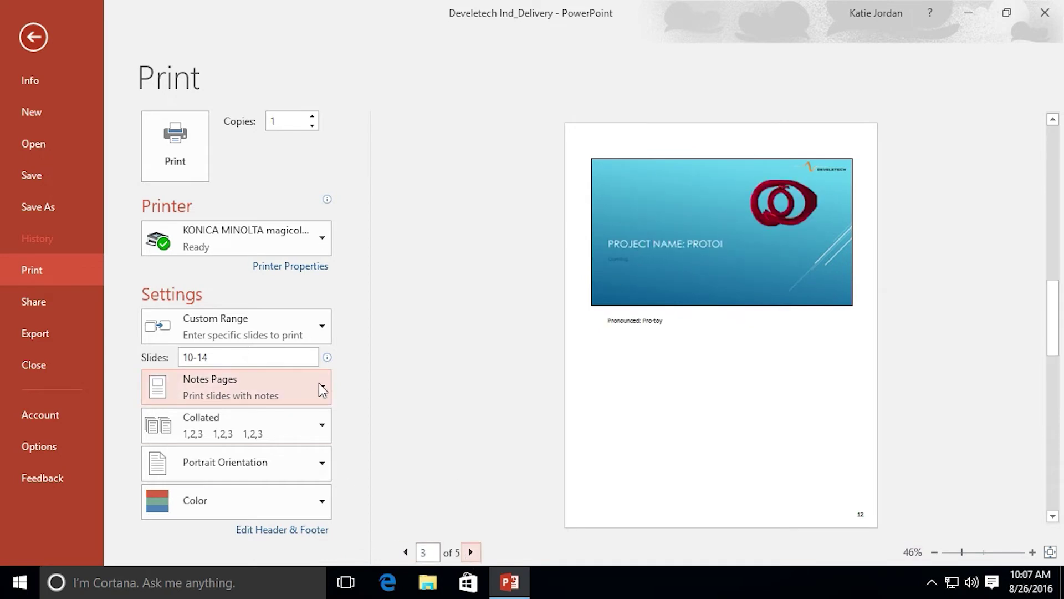
click(318, 383)
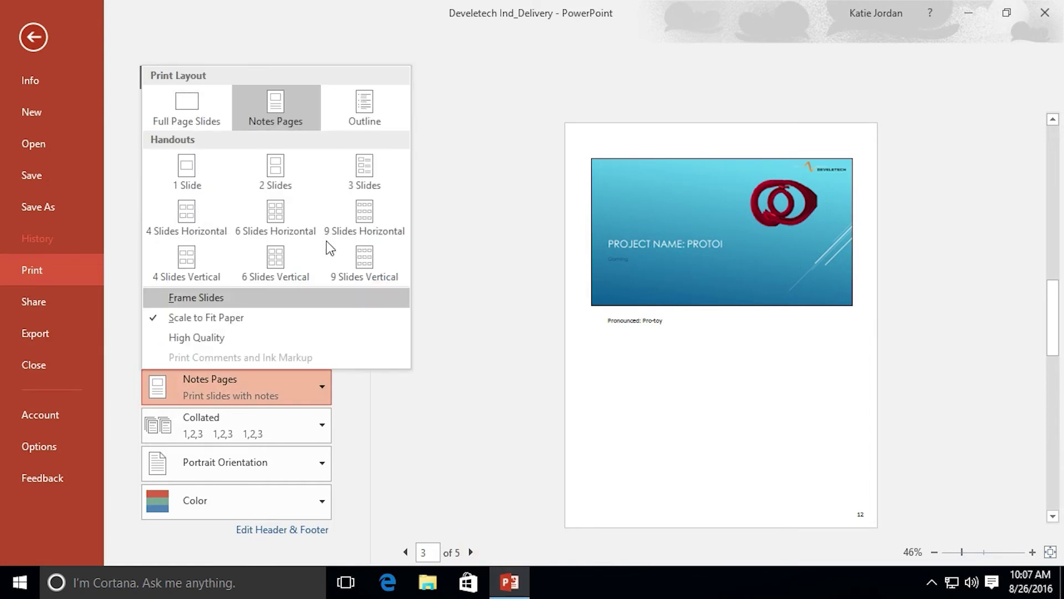
click(363, 112)
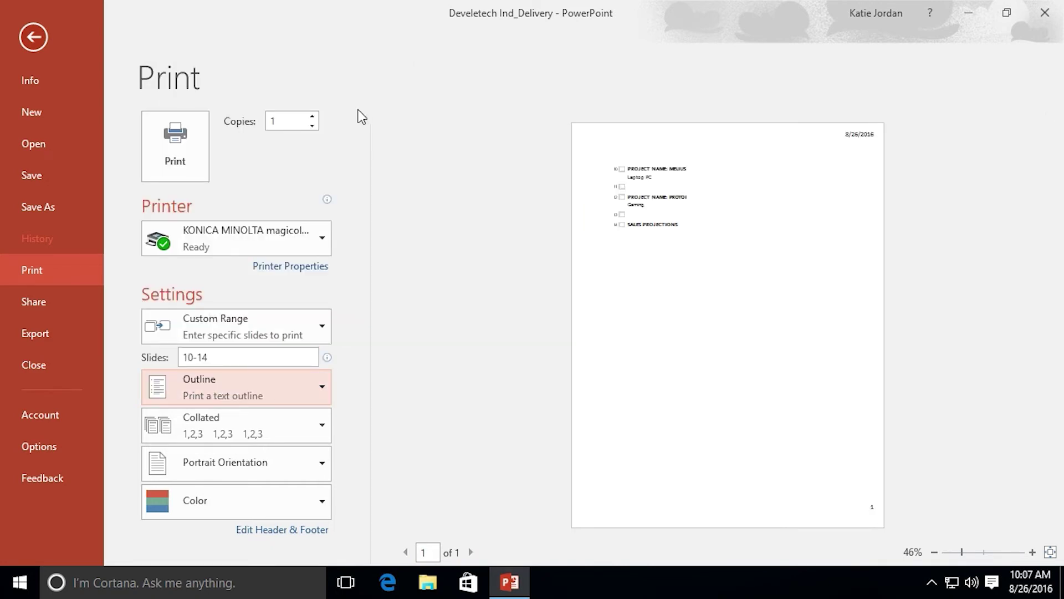
Step: Set the print range back to Print All Slides so the outline covers all 19 slides
click(323, 331)
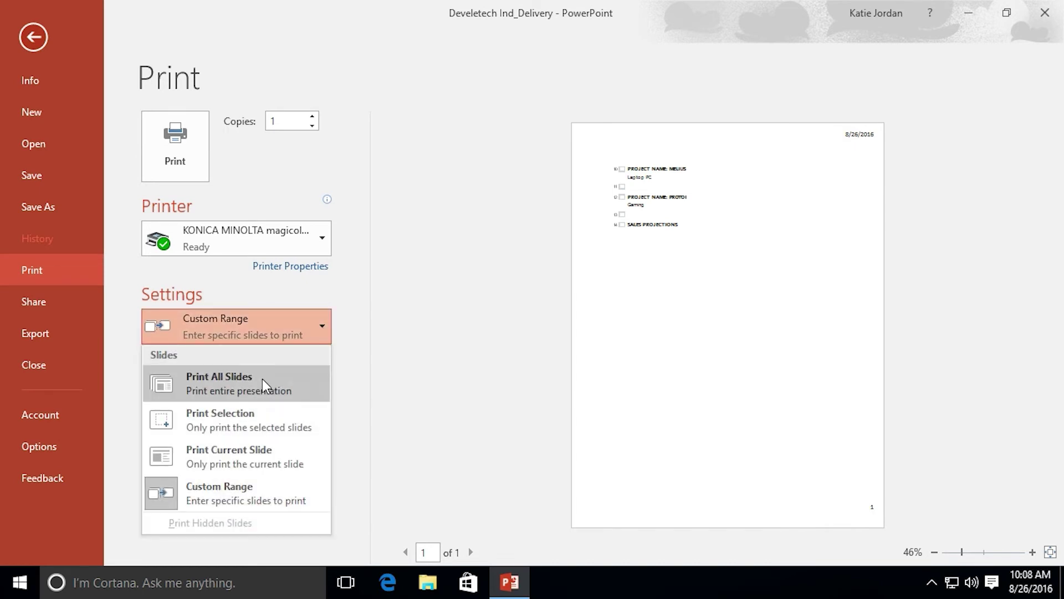
click(265, 386)
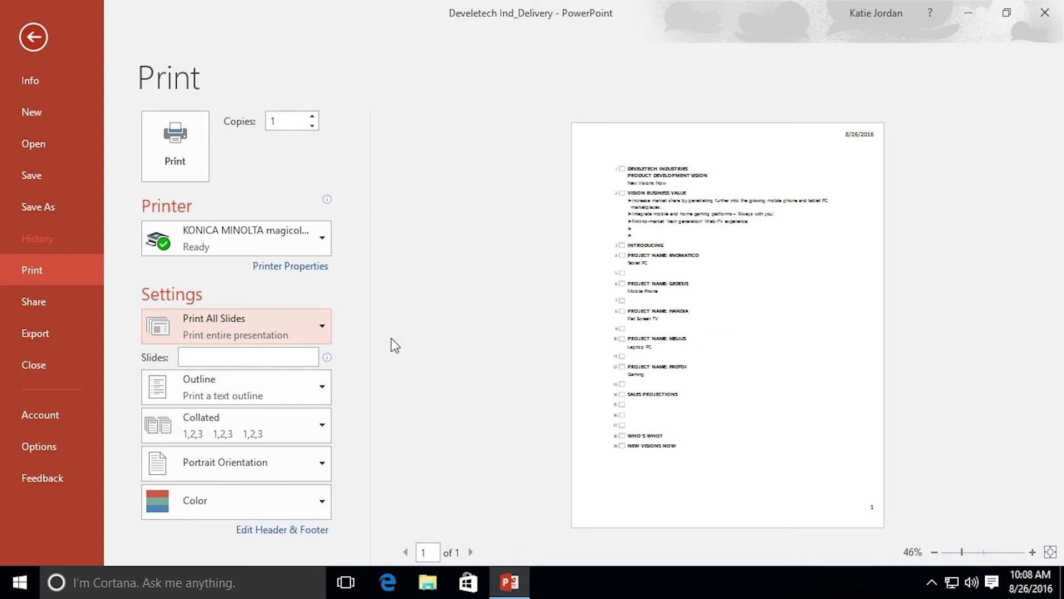
click(326, 394)
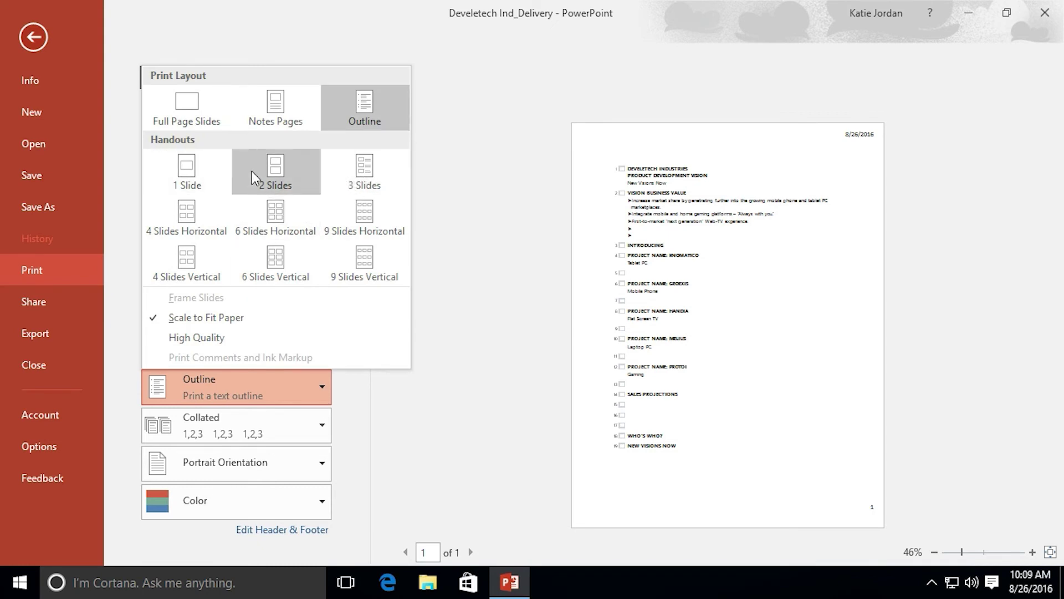
Step: Set the print layout to 6 Slides Horizontal handouts, after briefly trying 3 Slides
click(370, 168)
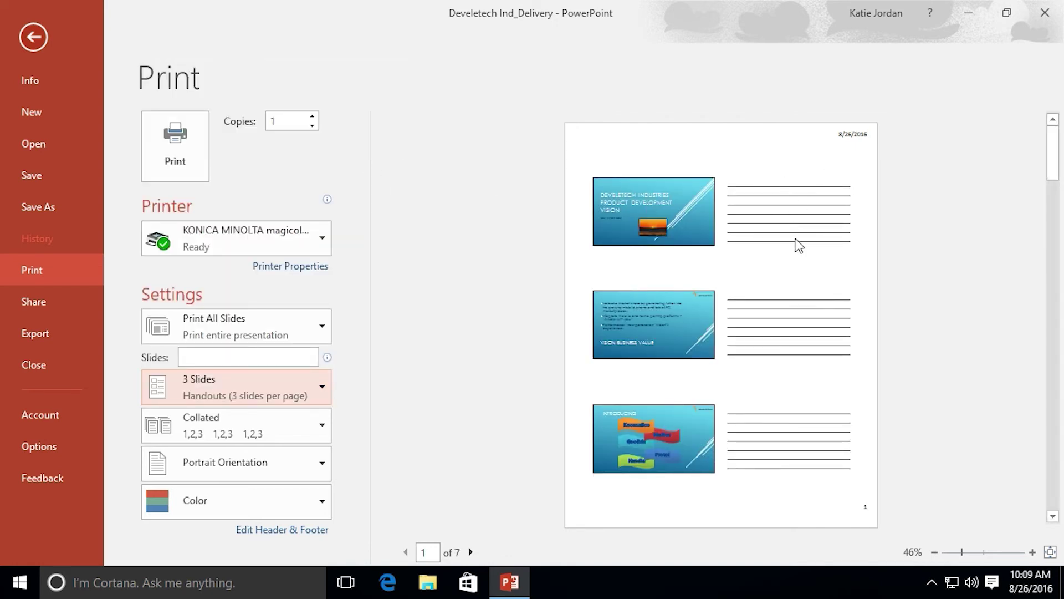
click(326, 396)
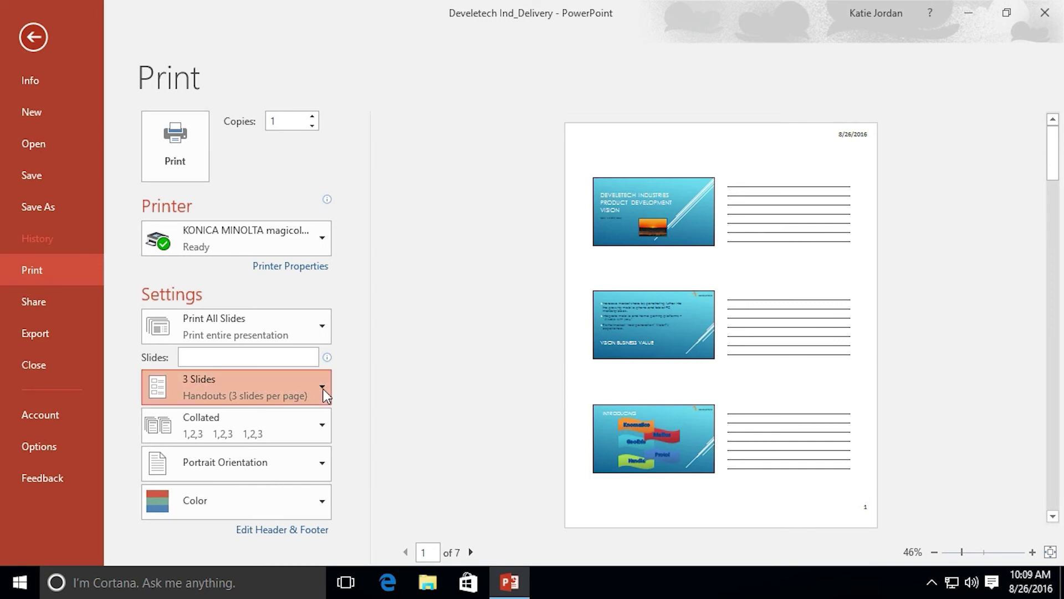
click(279, 223)
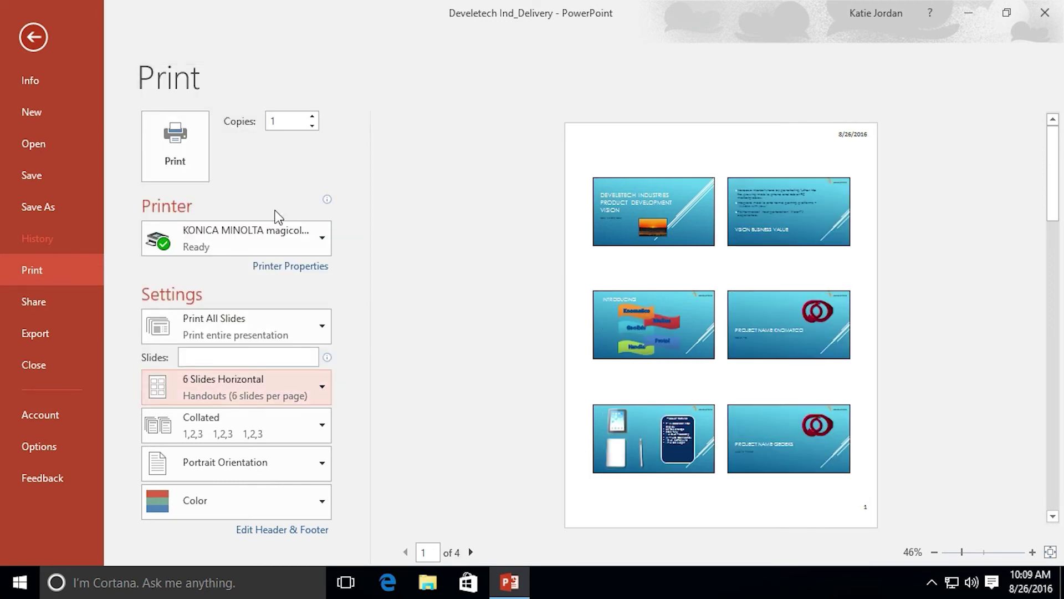
Step: Keep copies Collated and set the page orientation to Landscape
click(322, 430)
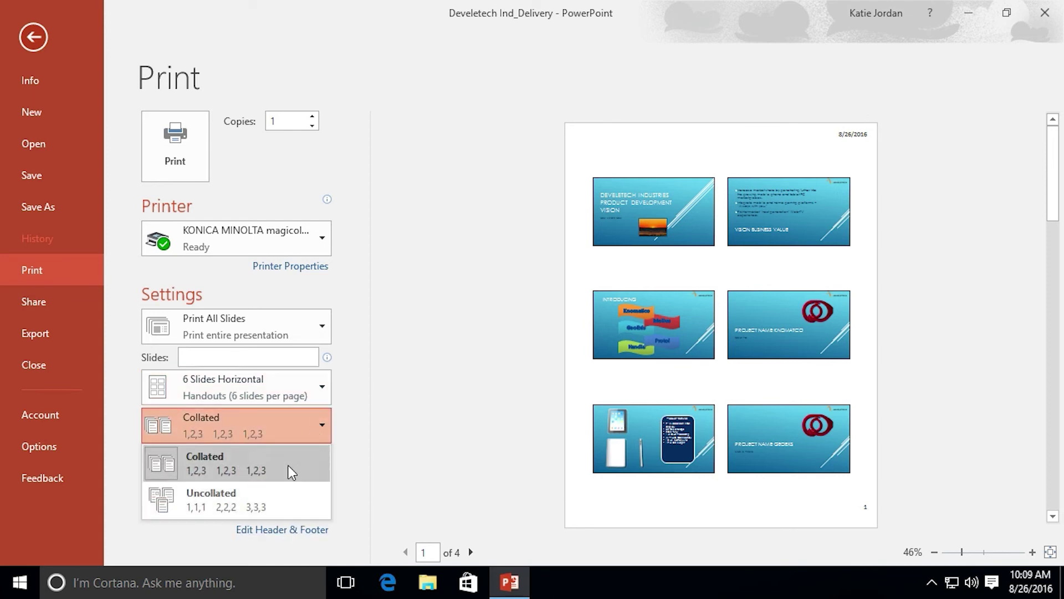
click(322, 427)
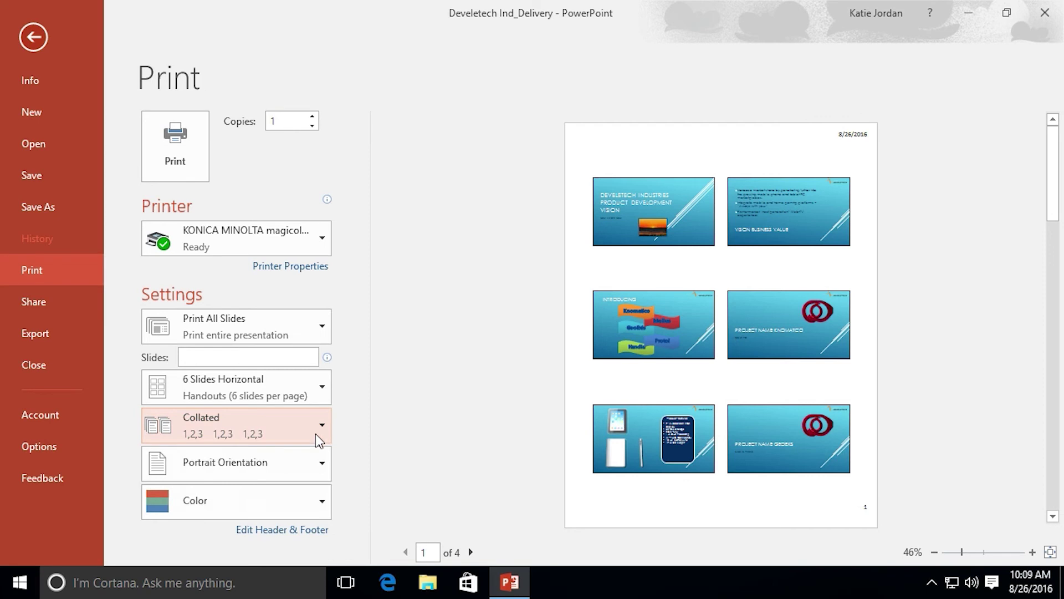
click(322, 468)
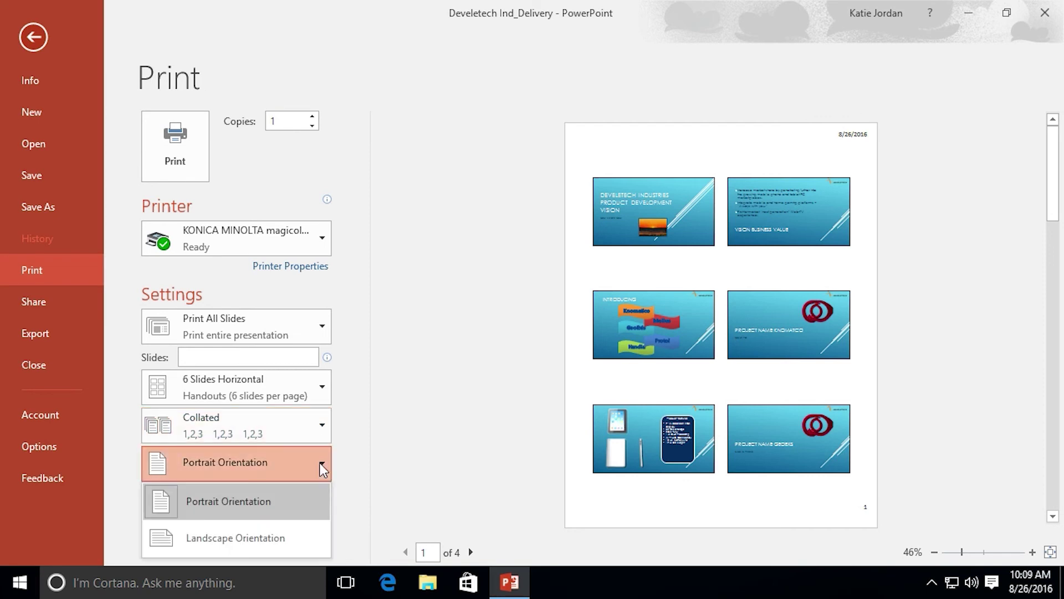
click(262, 539)
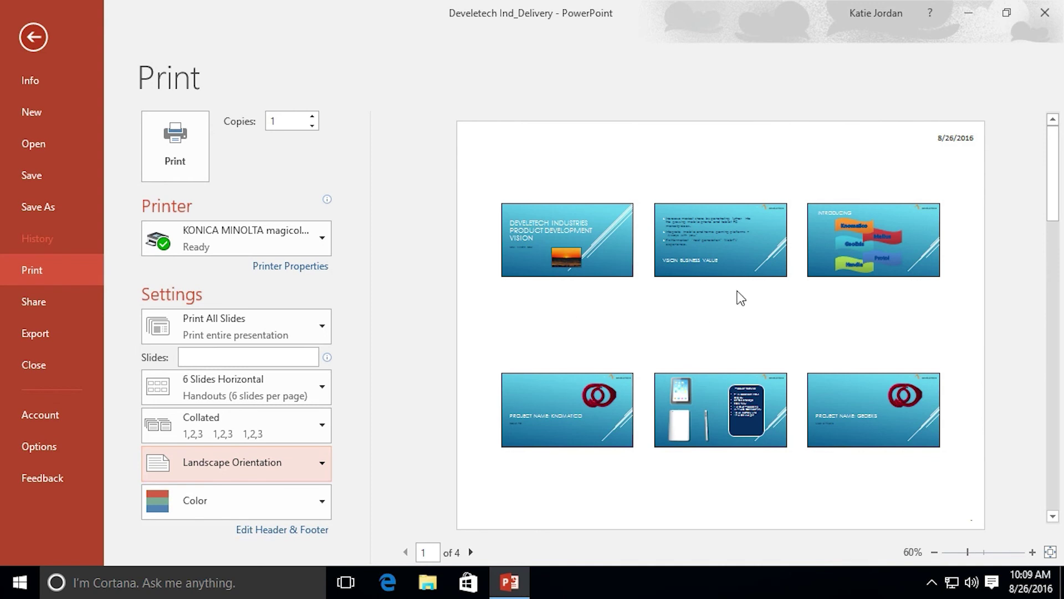
Step: Set the print color mode to Pure Black and White
click(322, 504)
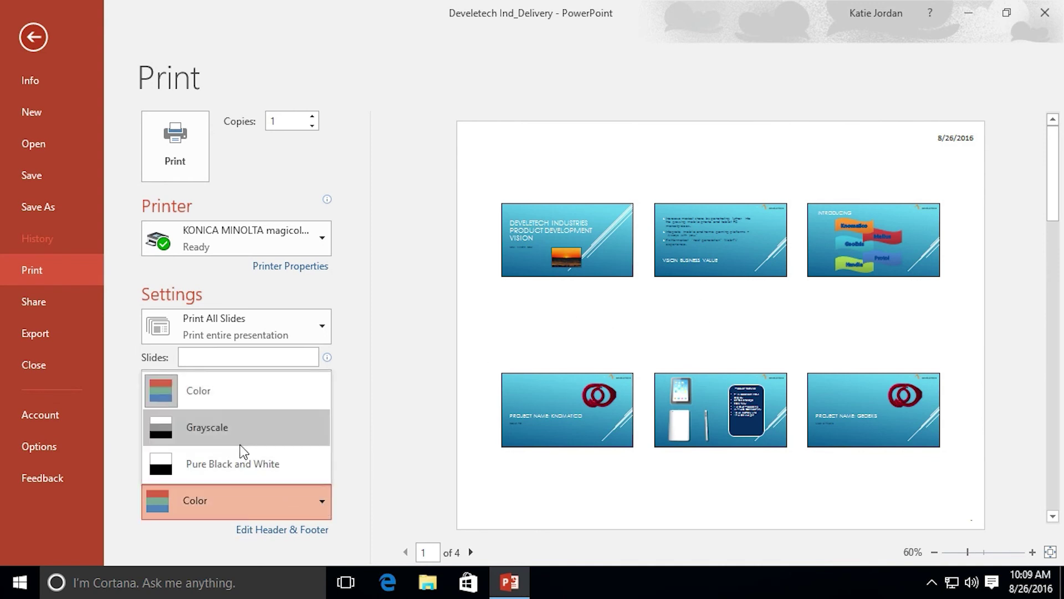
click(266, 470)
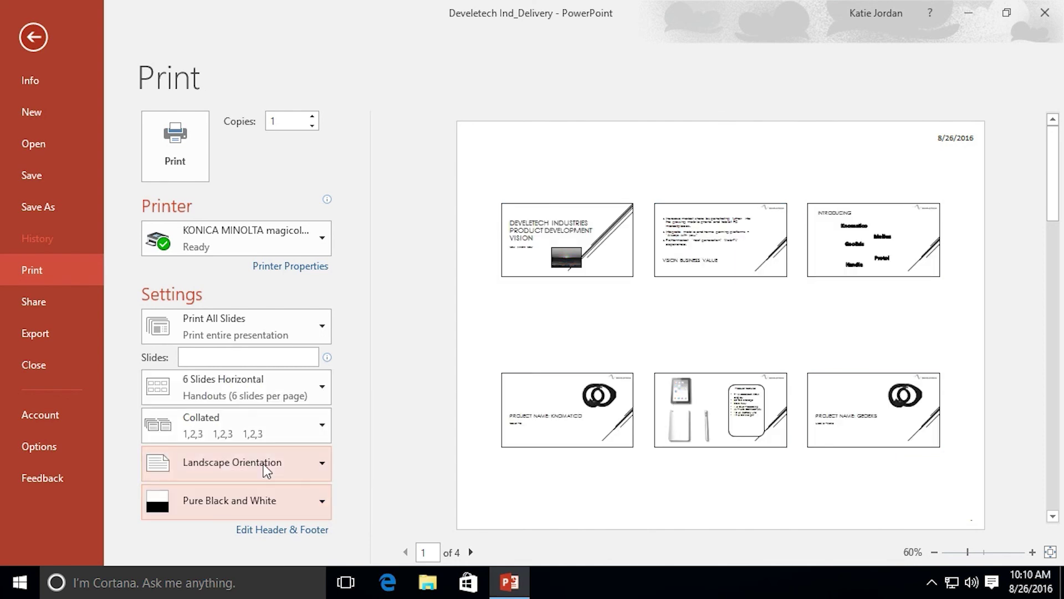